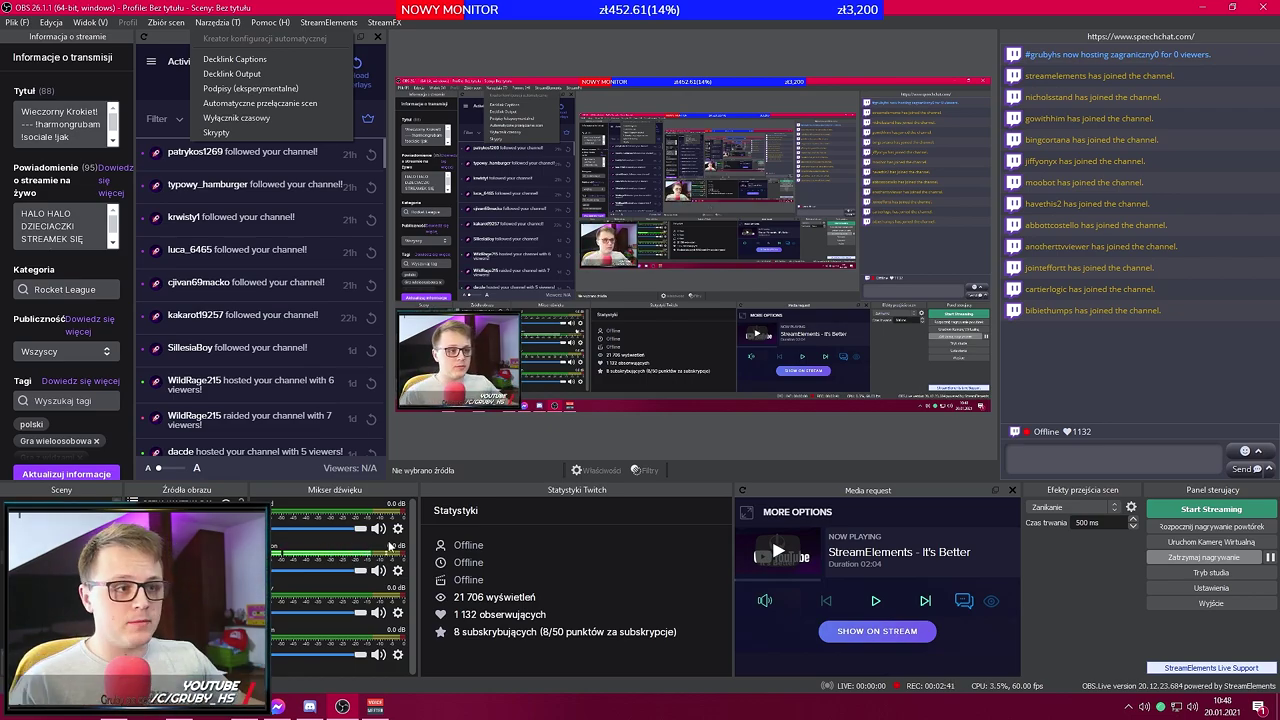
Open the audio filters of the Mikrofon source.
right_click(350, 558)
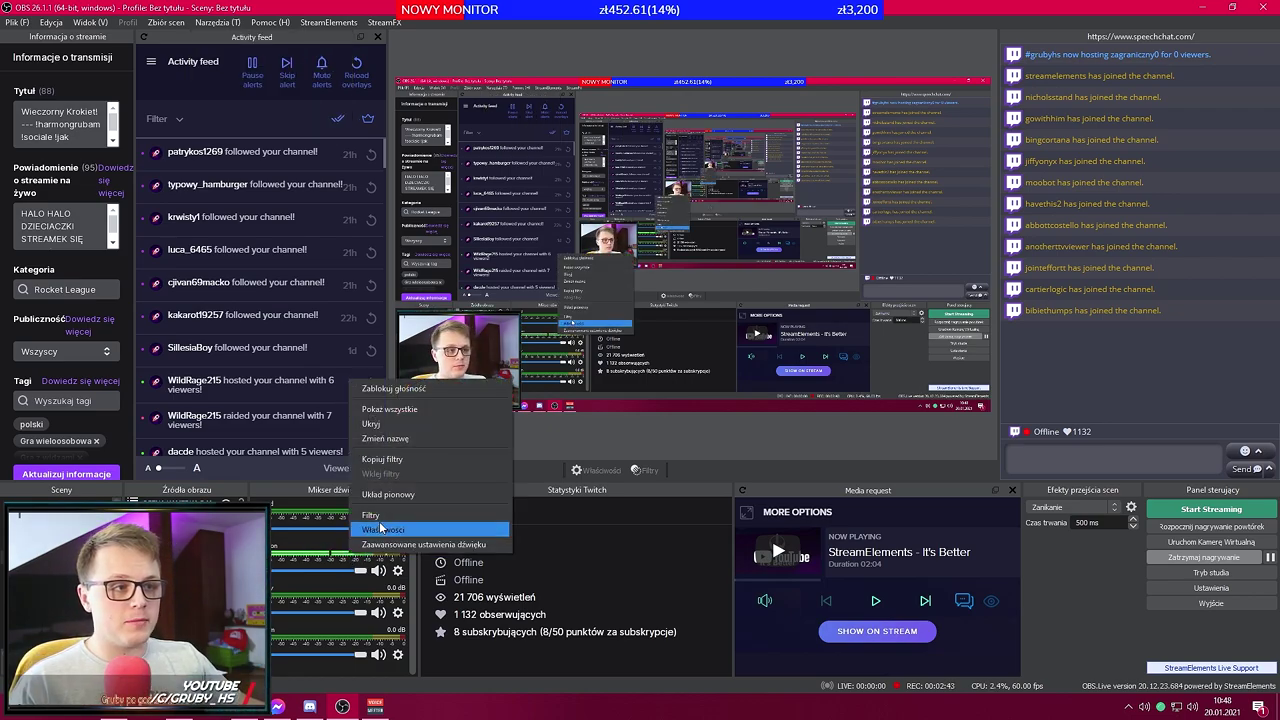
click(380, 516)
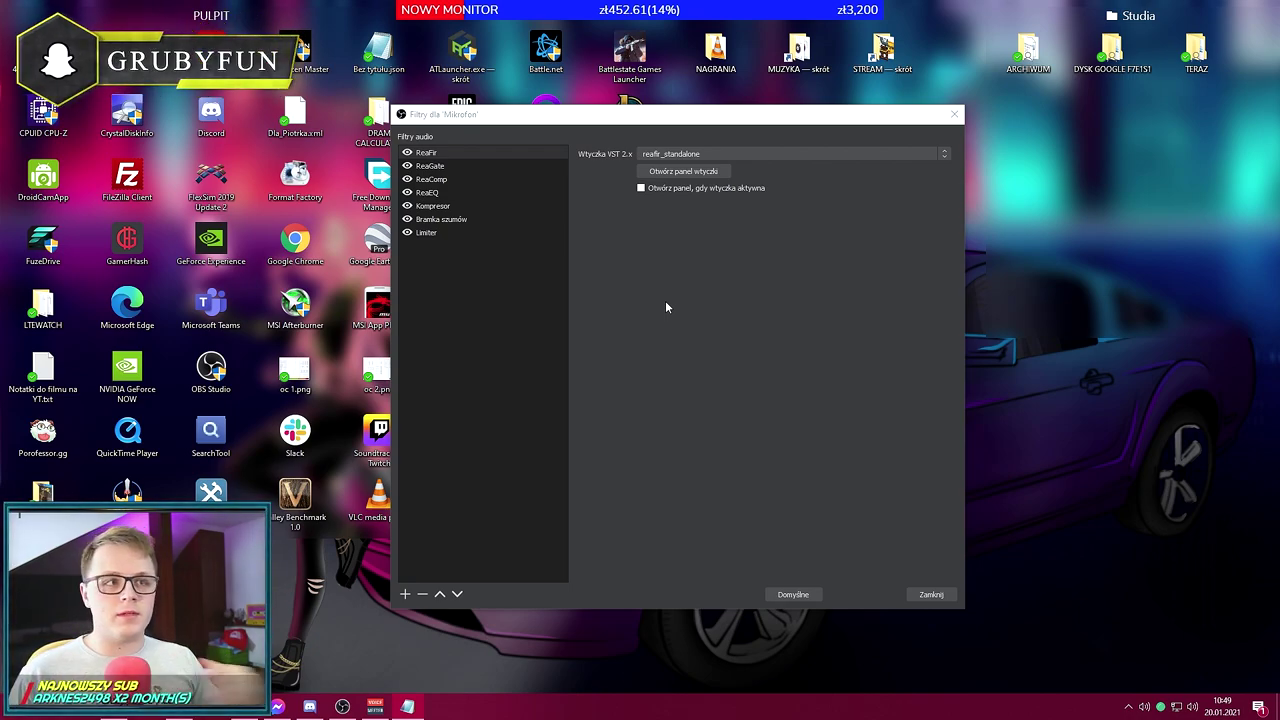
Add a VST 2.x plug-in filter to the microphone, view its available plug-ins, and return to the ReaFir filter.
click(405, 594)
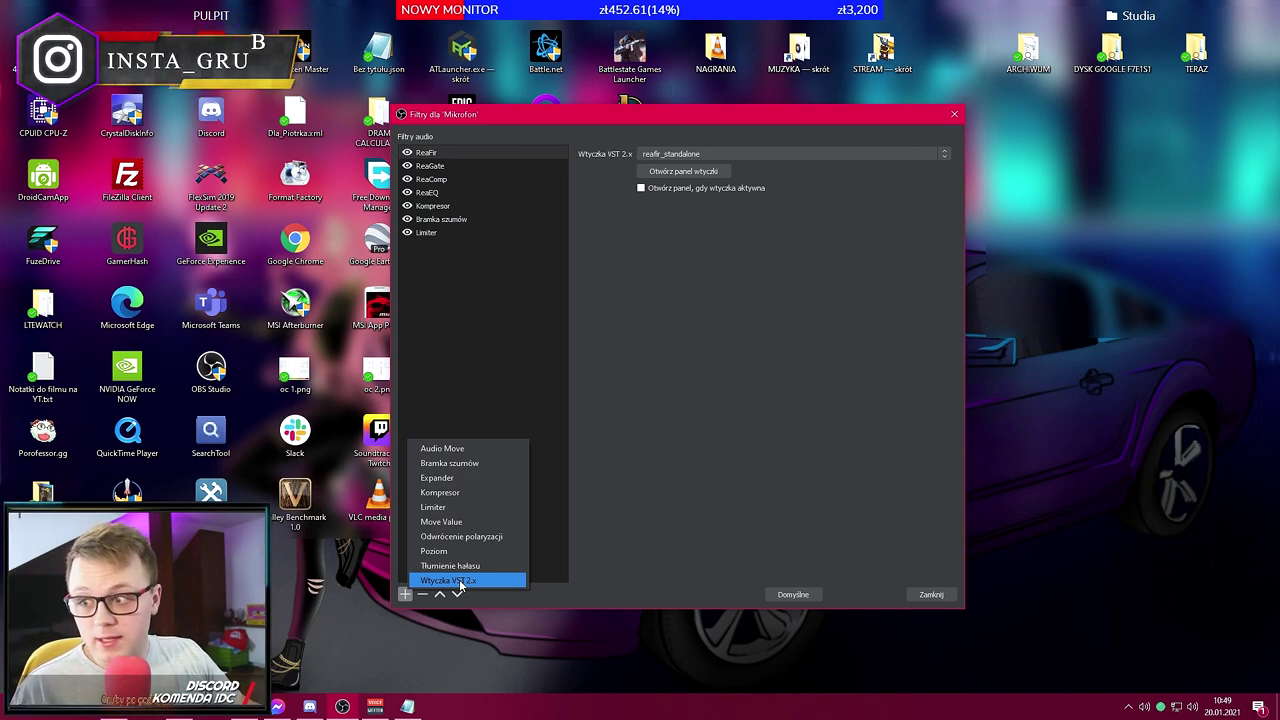
click(461, 581)
click(651, 386)
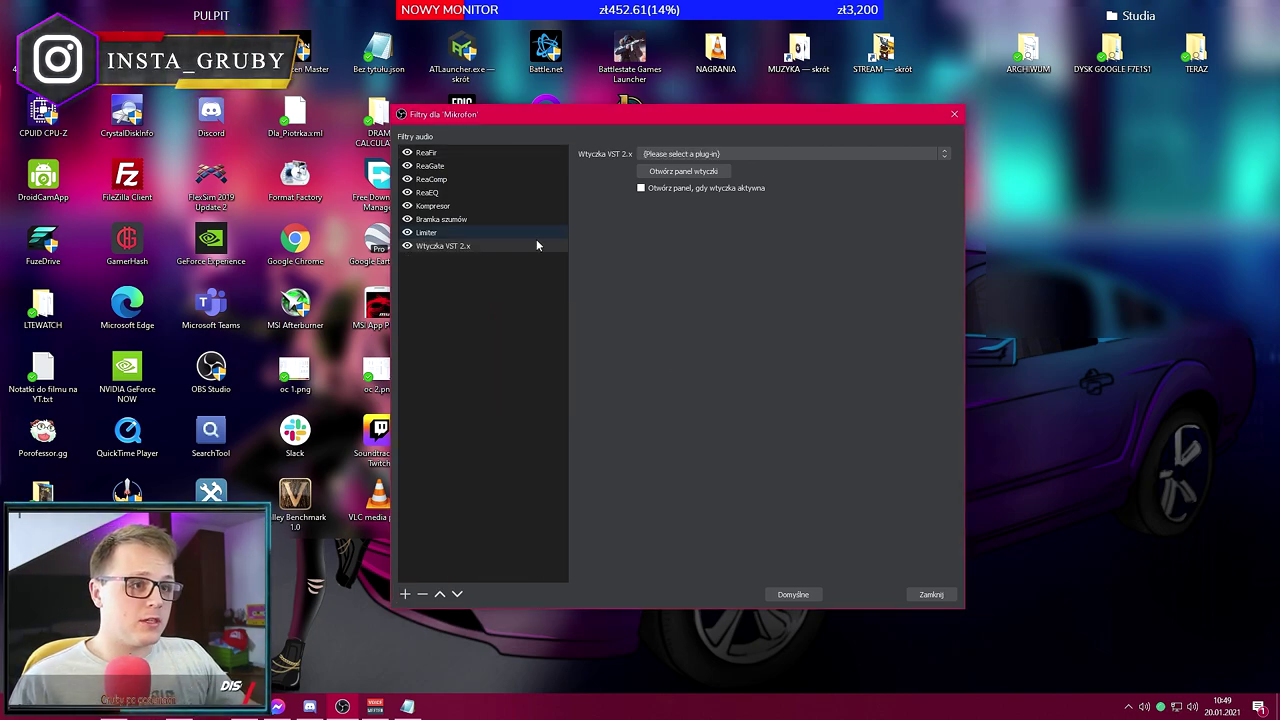
click(703, 153)
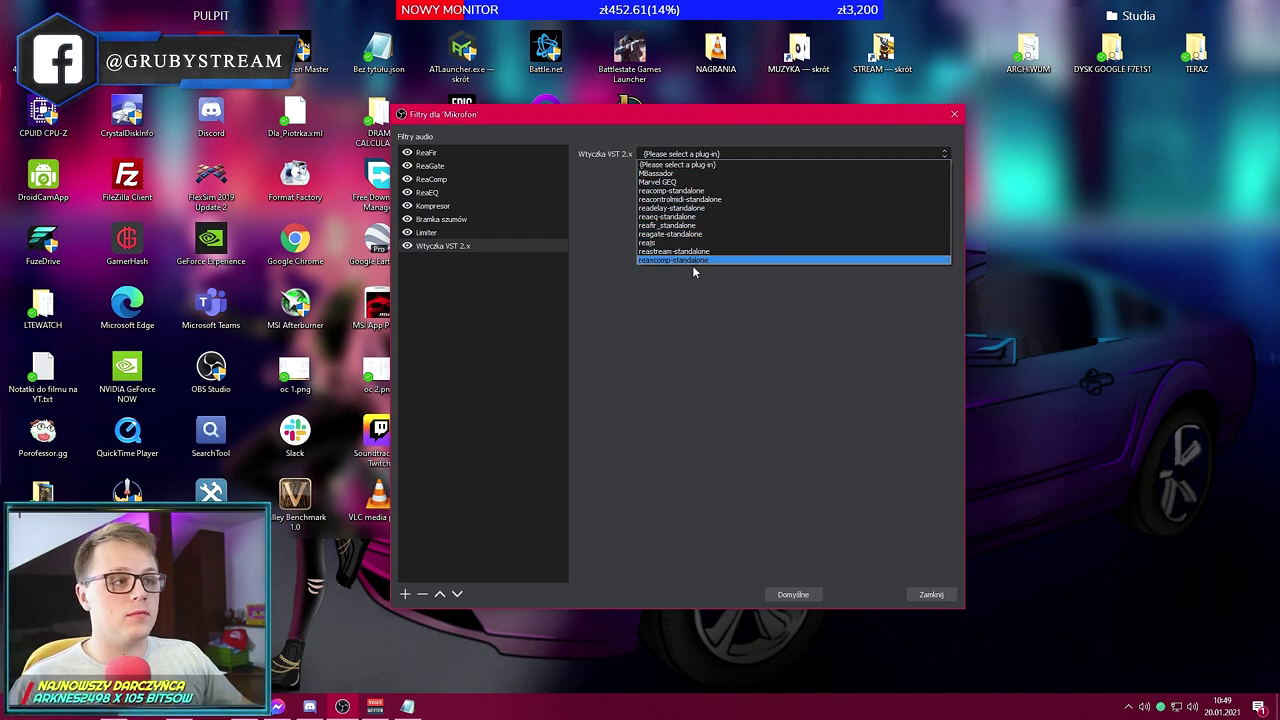
click(446, 152)
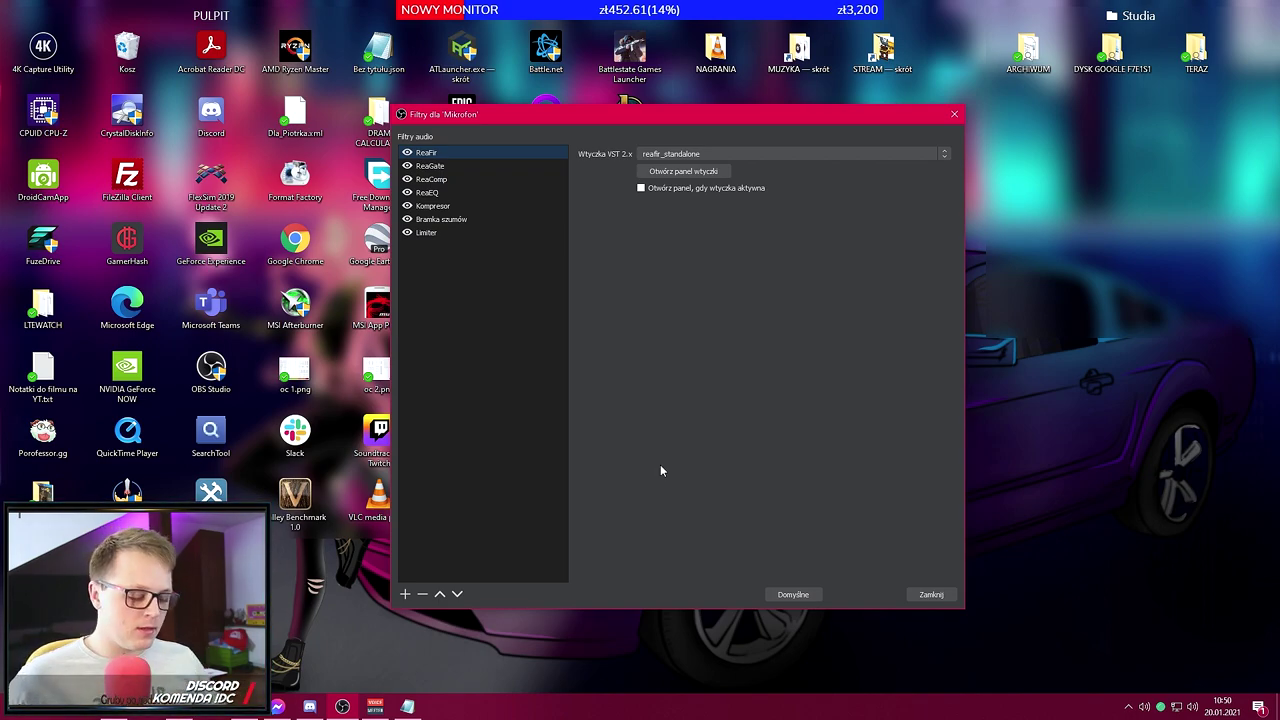
Open the recording devices in the Windows sound settings and select the Producer USB microphone.
key(super)
text(panel)
key(Return)
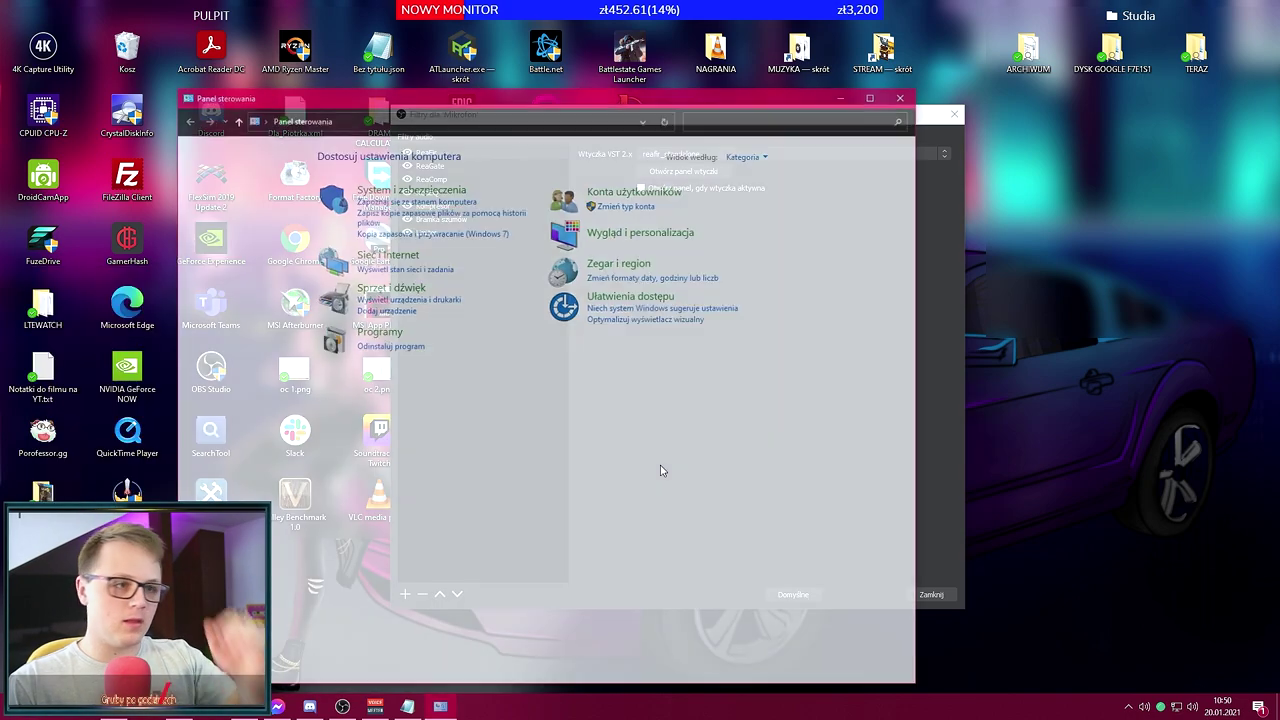
click(372, 286)
click(364, 227)
click(580, 291)
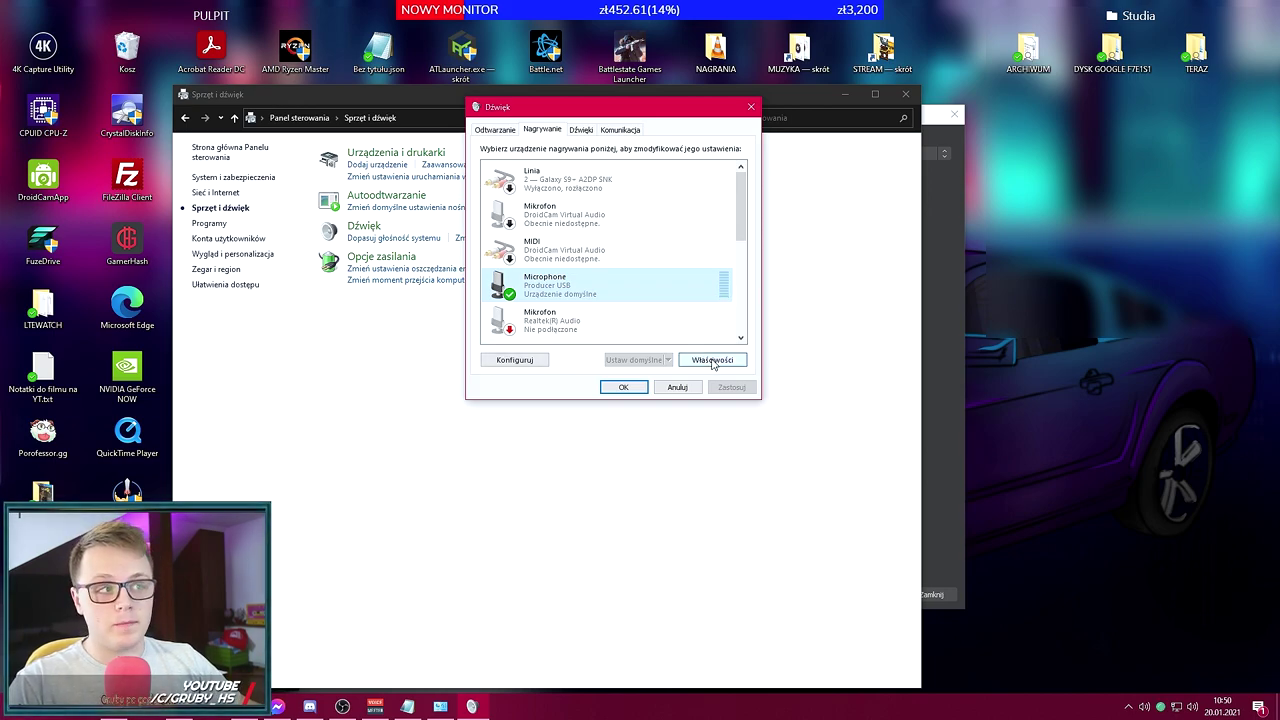
Check the microphone's recording level in its properties, and close the Windows sound settings.
click(705, 364)
click(592, 180)
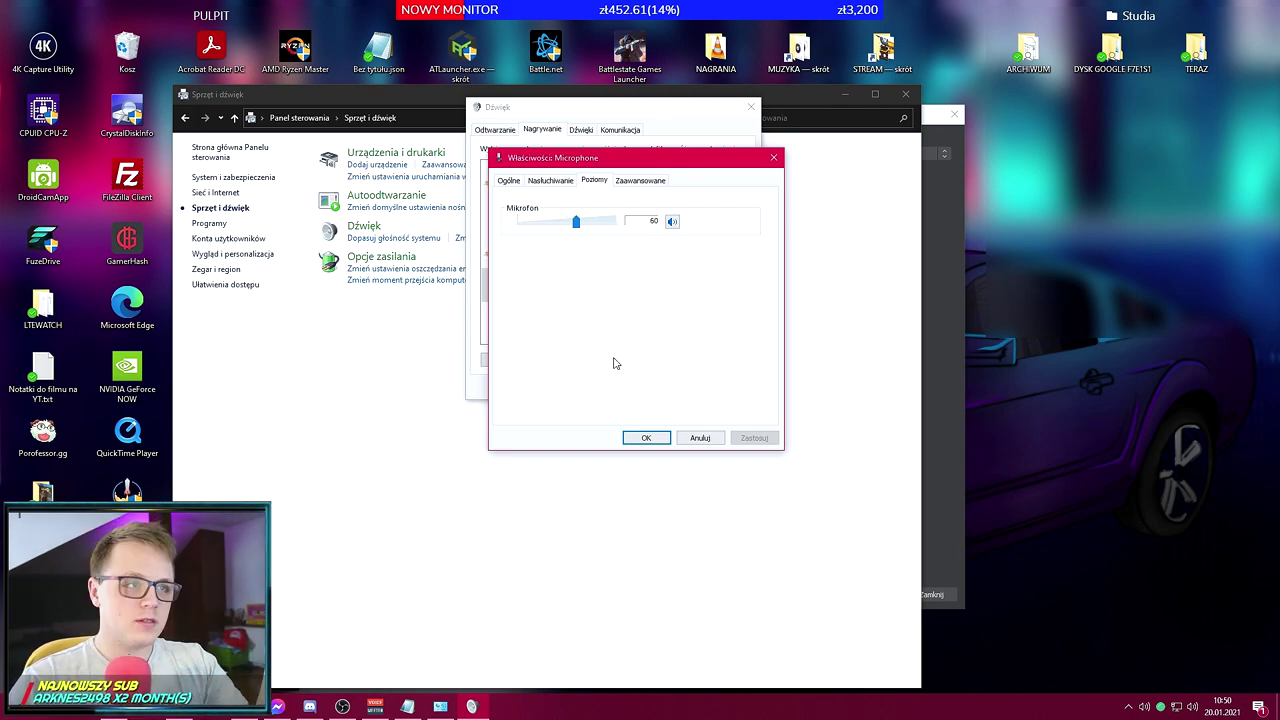
click(770, 158)
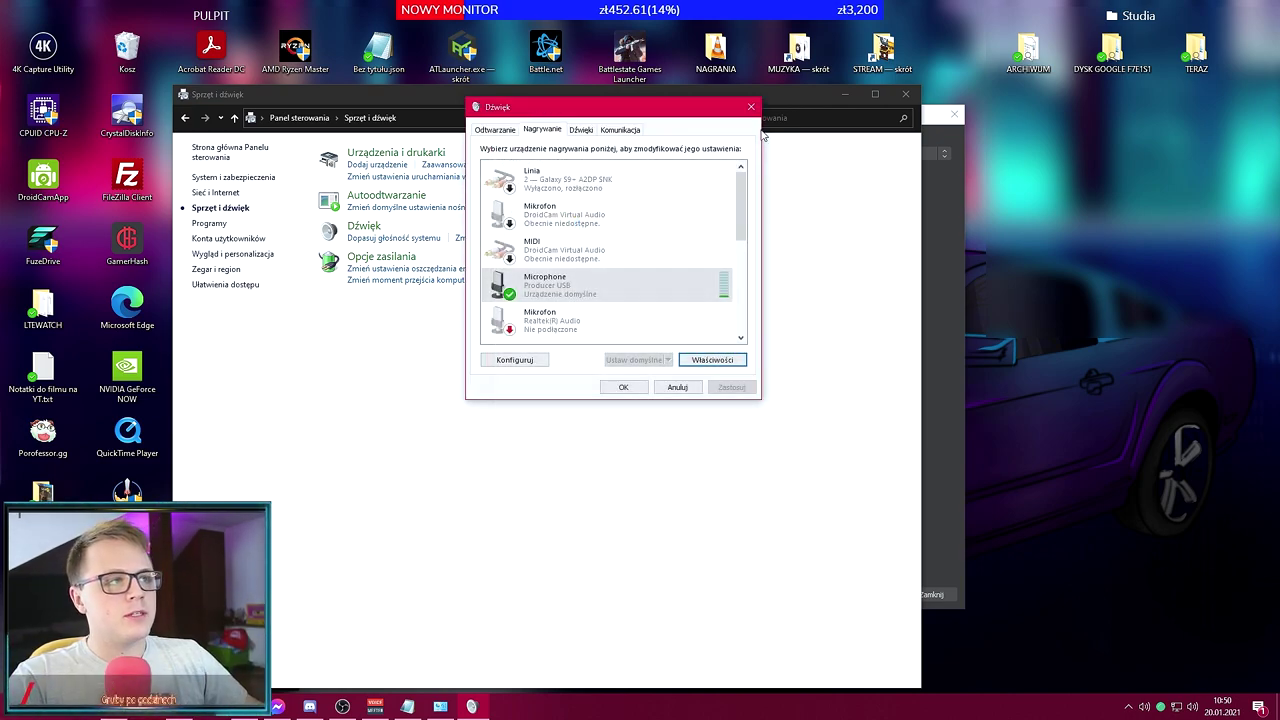
click(751, 107)
click(905, 94)
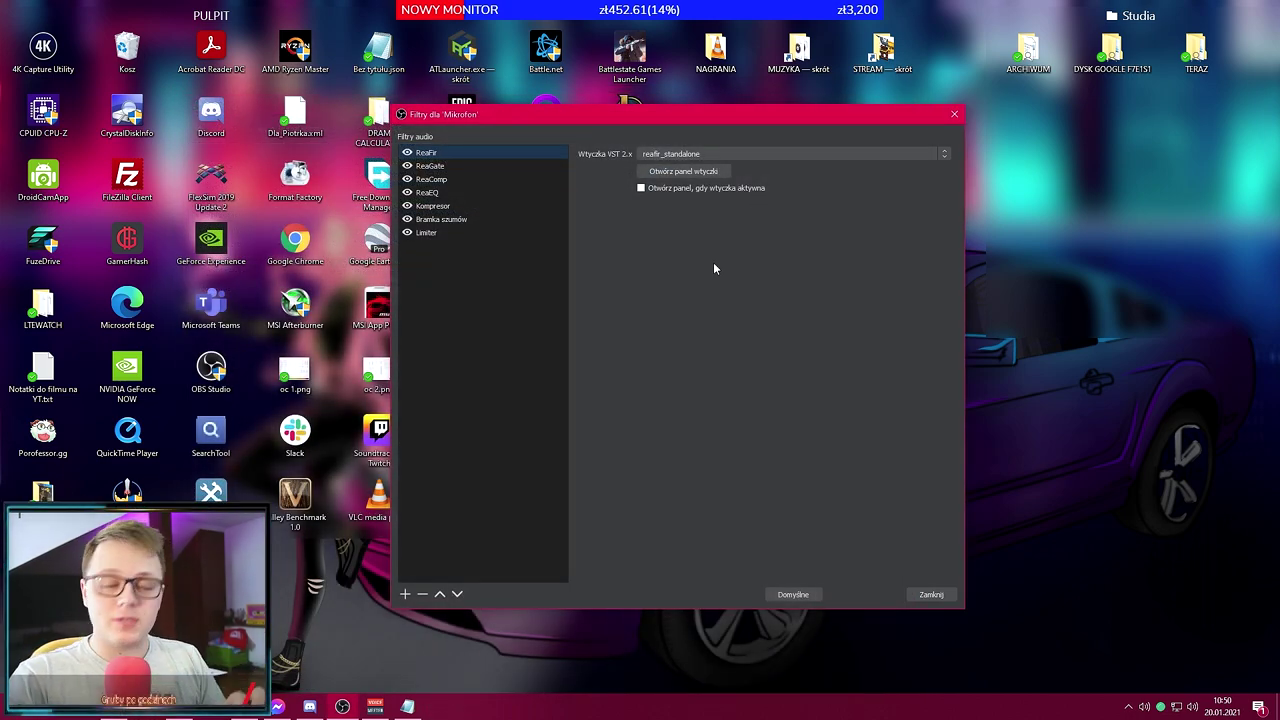
Choose reafir_standalone as the ReaFir filter's plug-in, open its panel, and set the mode to Subtract.
click(680, 154)
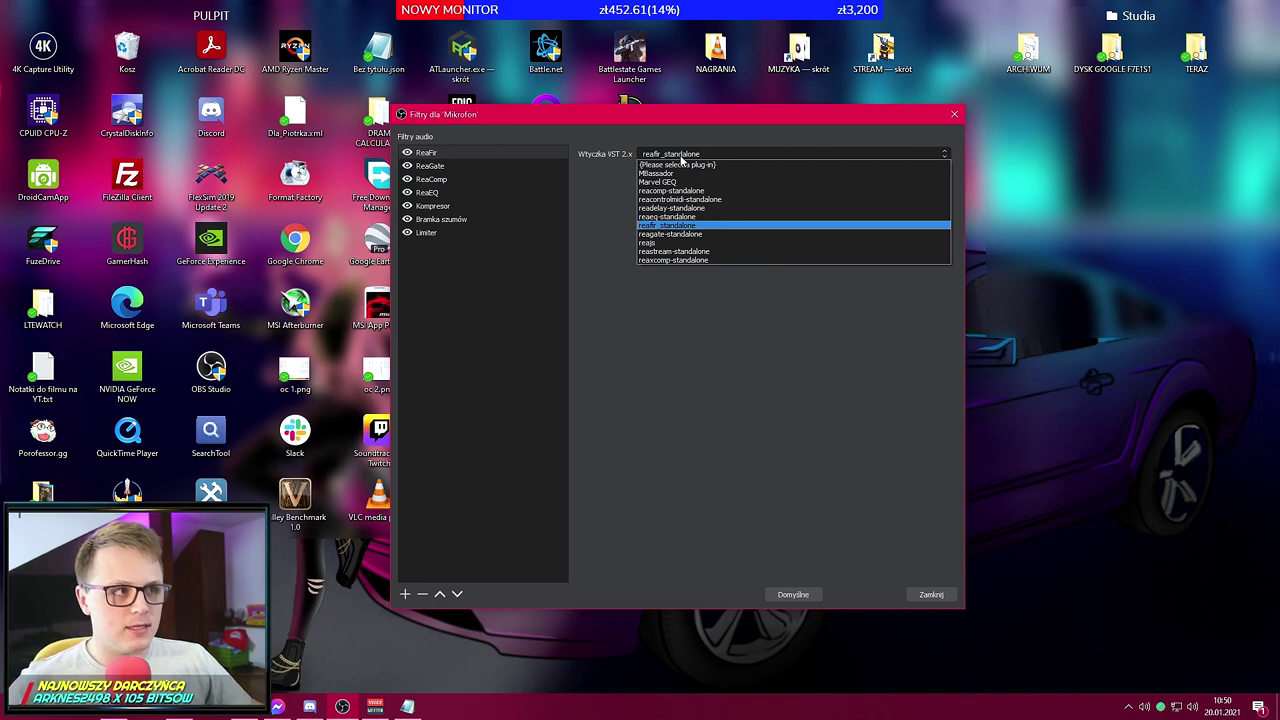
click(676, 224)
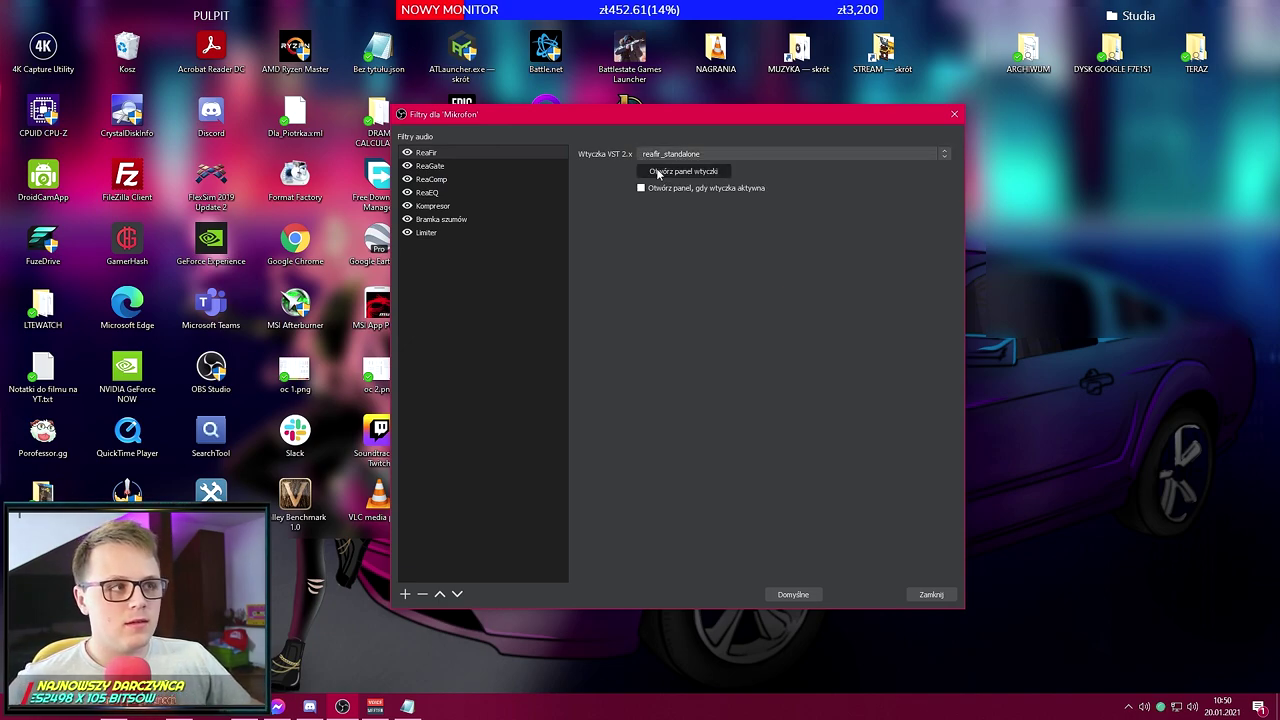
click(659, 172)
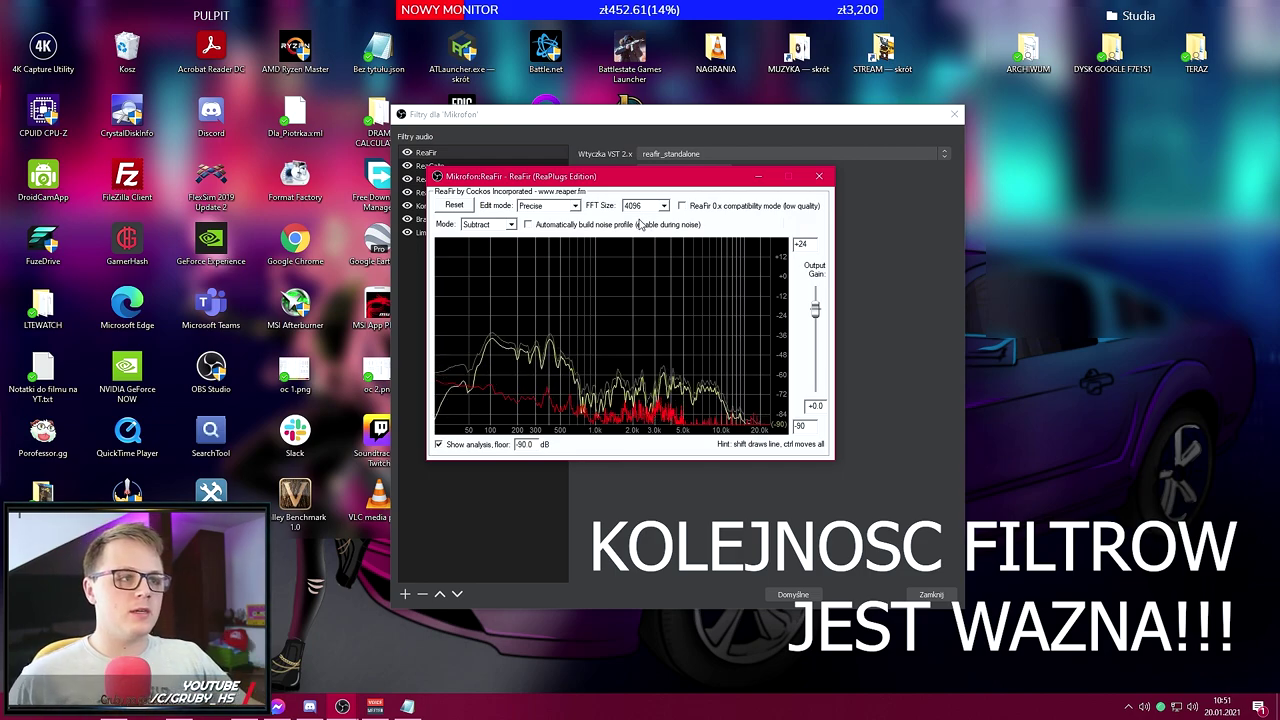
click(488, 227)
click(489, 272)
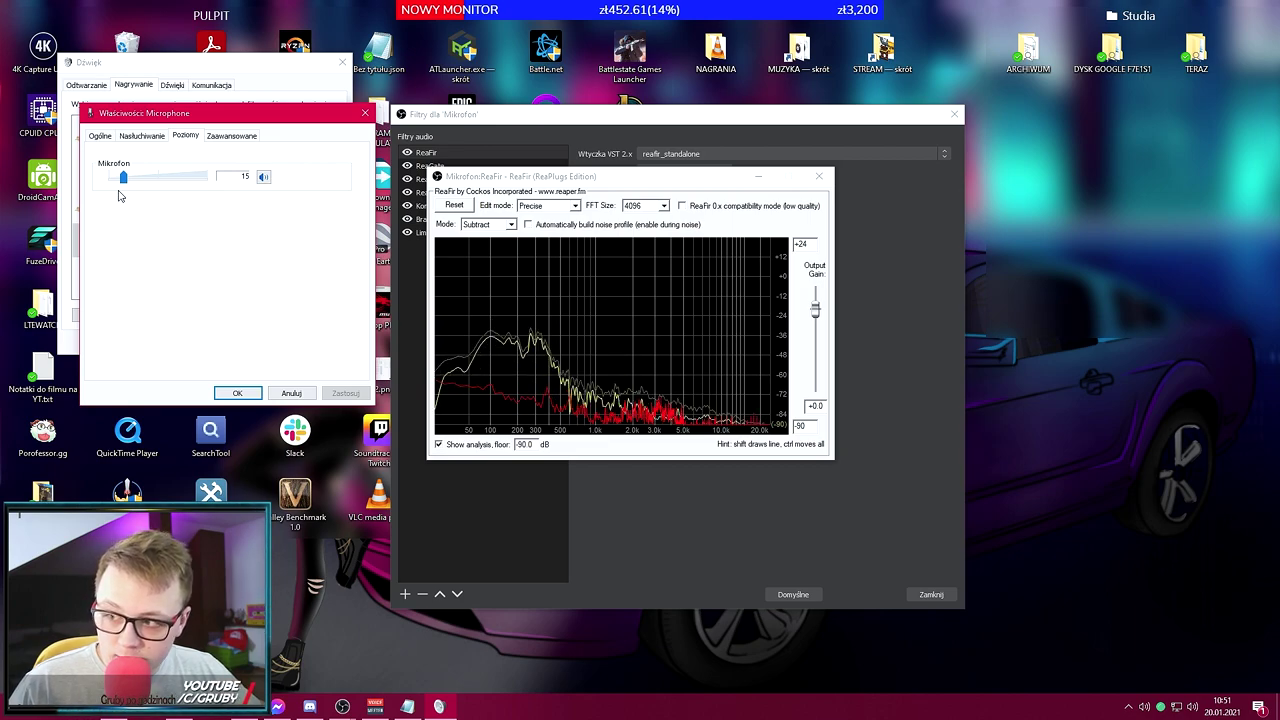
Toggle ReaFir's automatic noise profile building, and close the plug-in panel and the Windows sound dialogs.
click(529, 225)
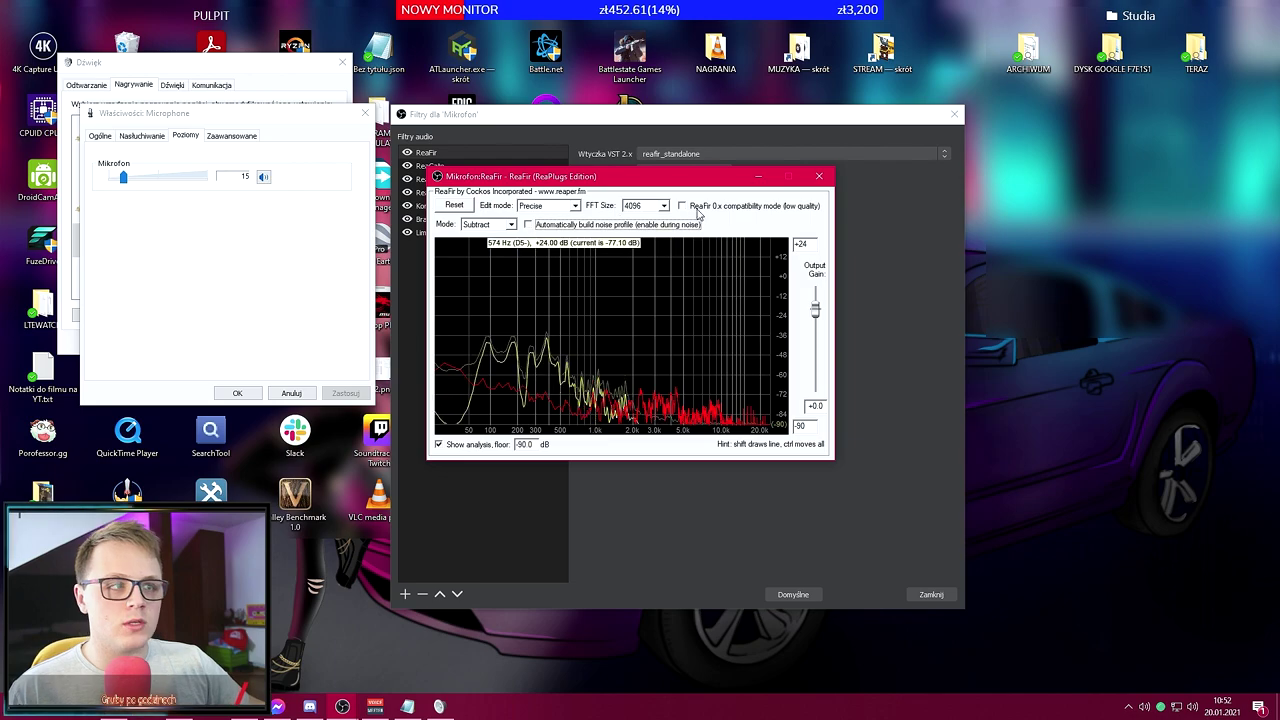
click(821, 177)
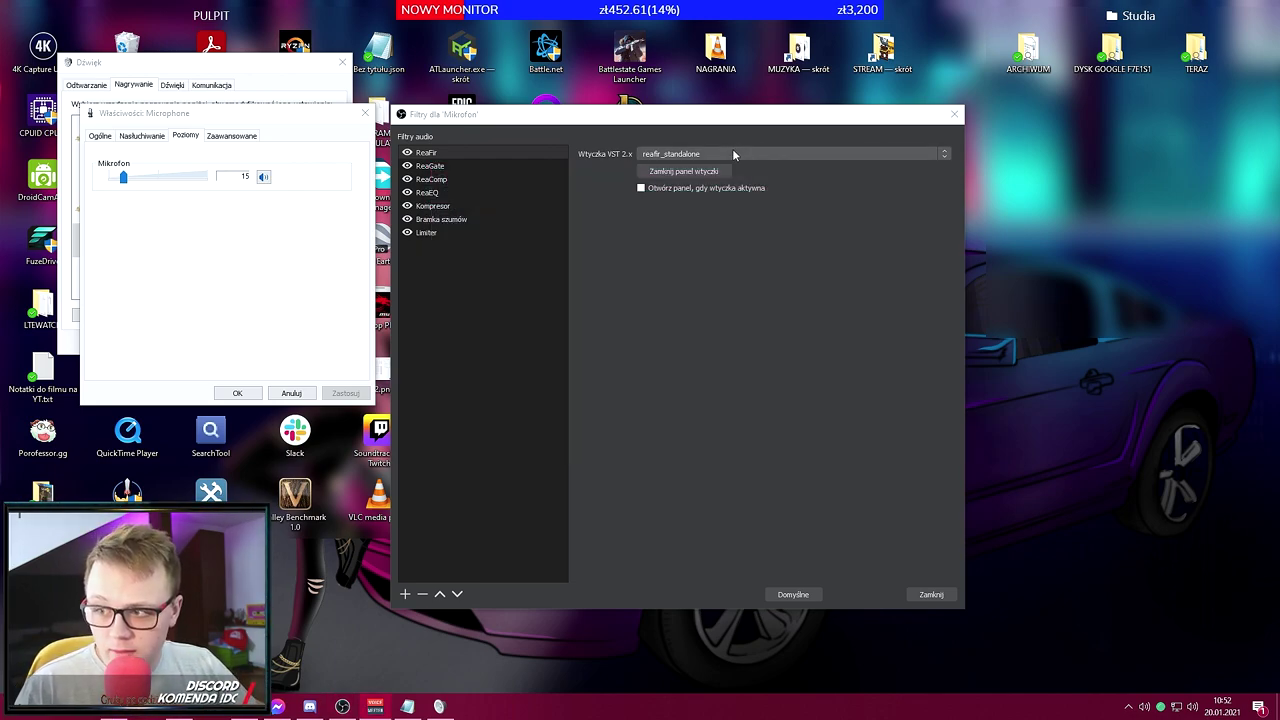
click(364, 113)
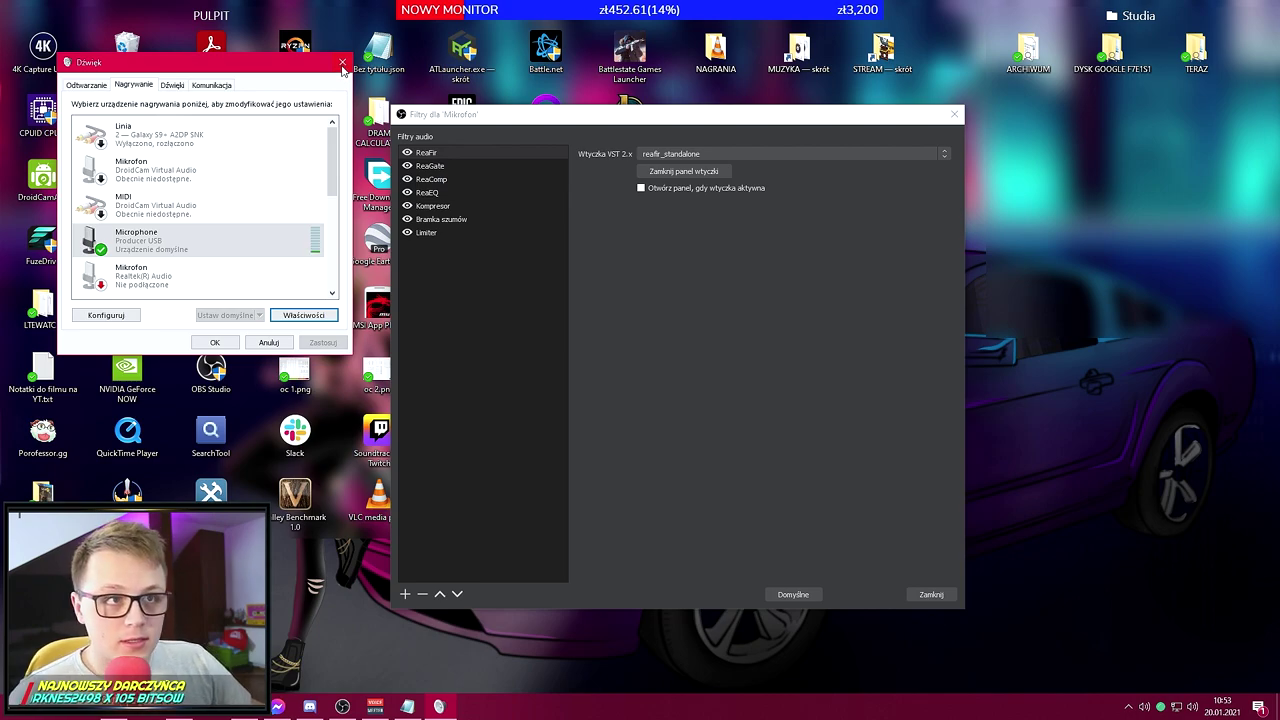
click(343, 68)
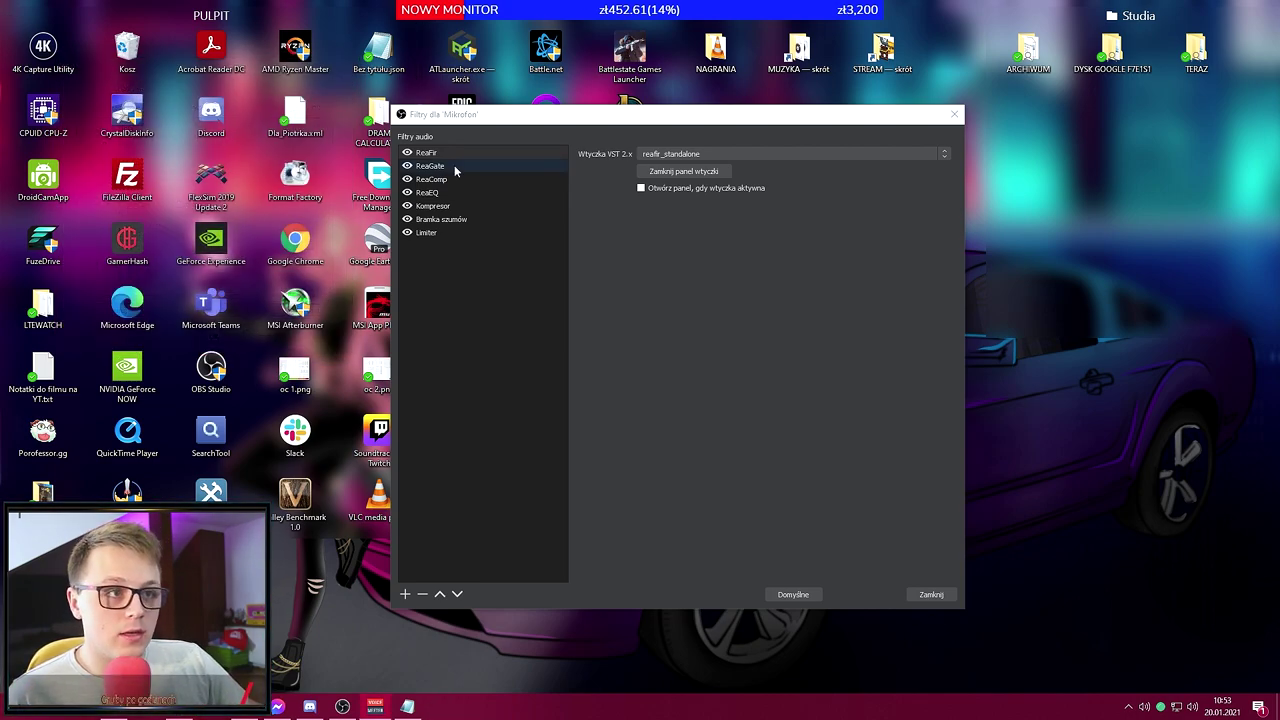
Choose reagate-standalone as the plug-in for the ReaGate filter.
click(430, 166)
click(700, 154)
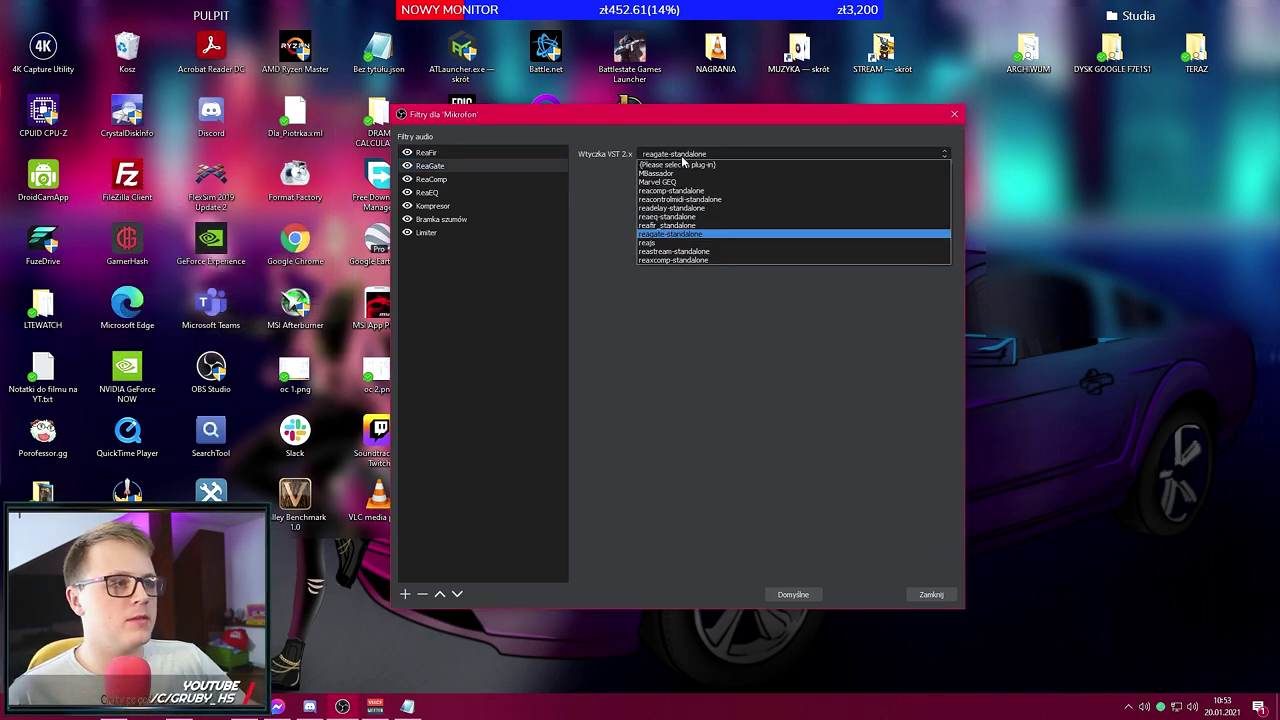
click(690, 234)
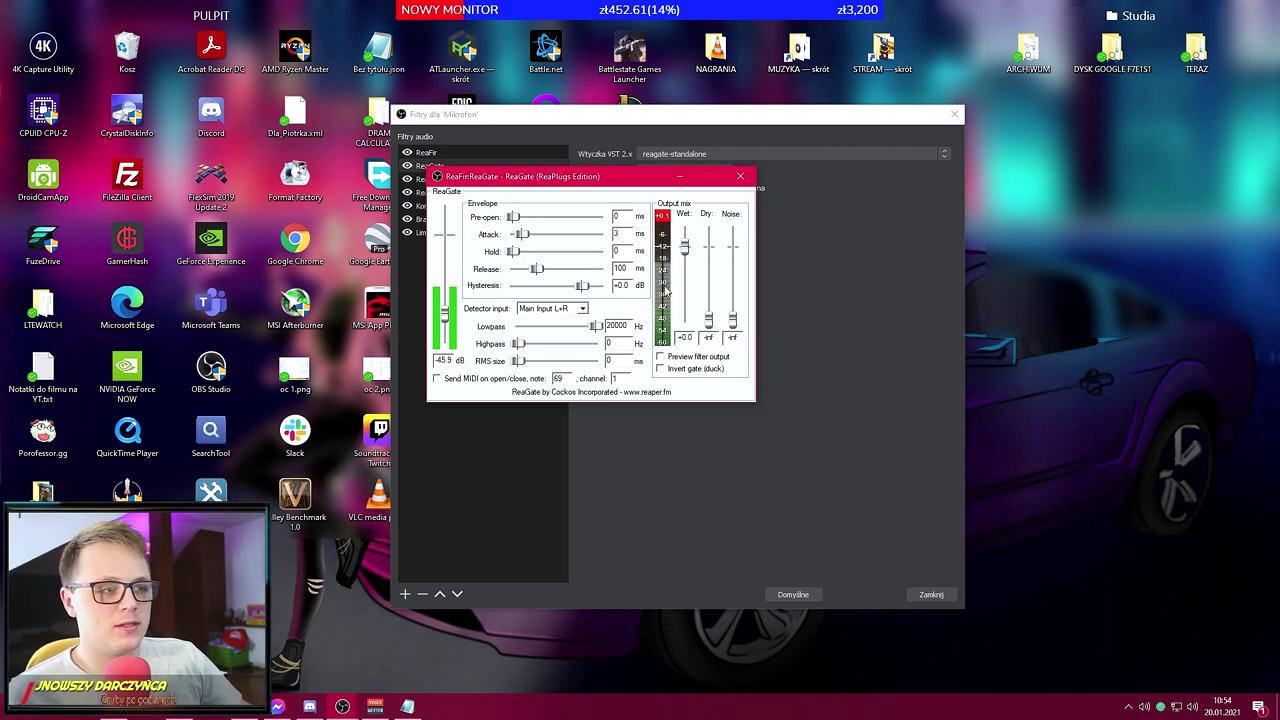
Try a threshold of -3.7 dB in the ReaComp filter's panel, return it to -15.4 dB, and close the panel.
key(Down)
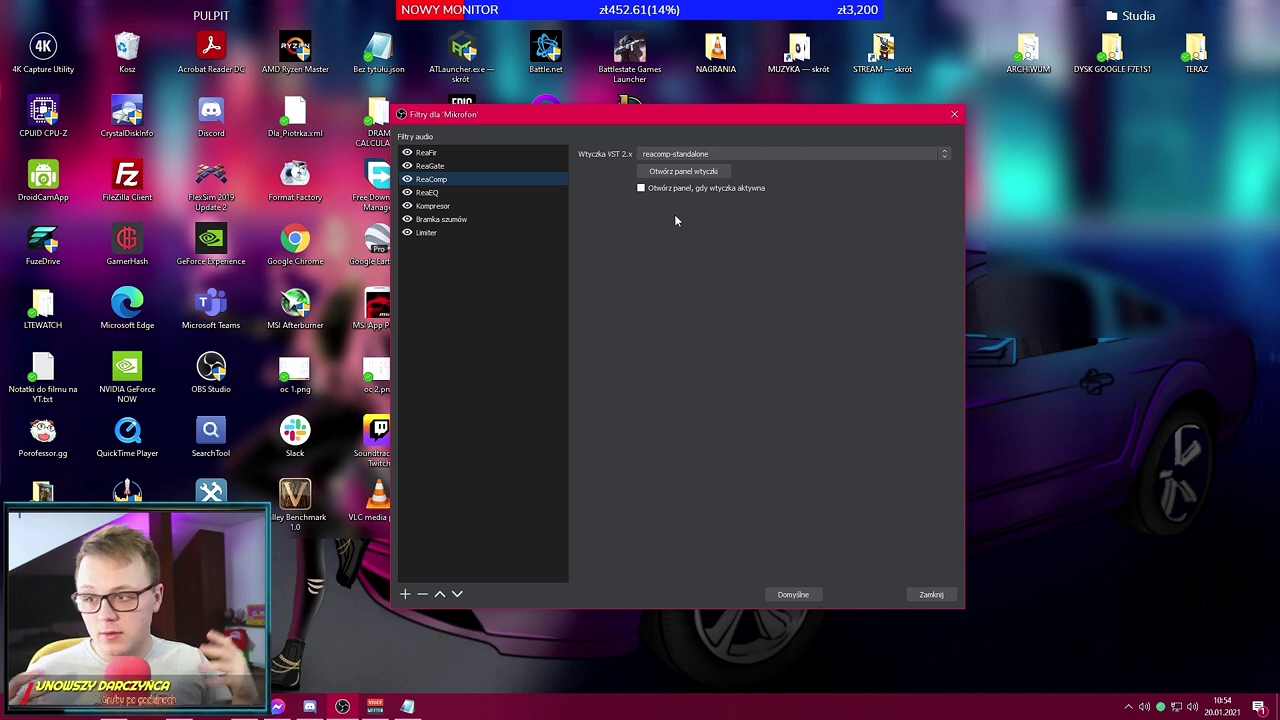
click(724, 187)
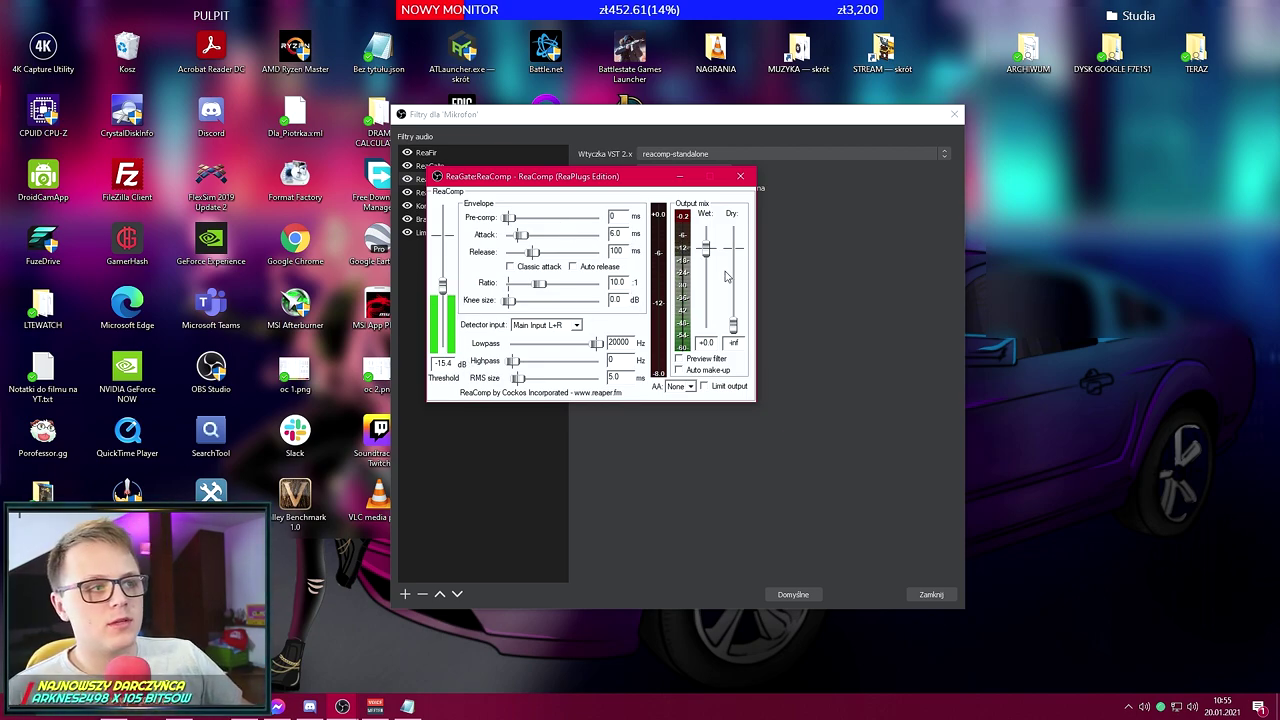
drag(451, 289, 447, 271)
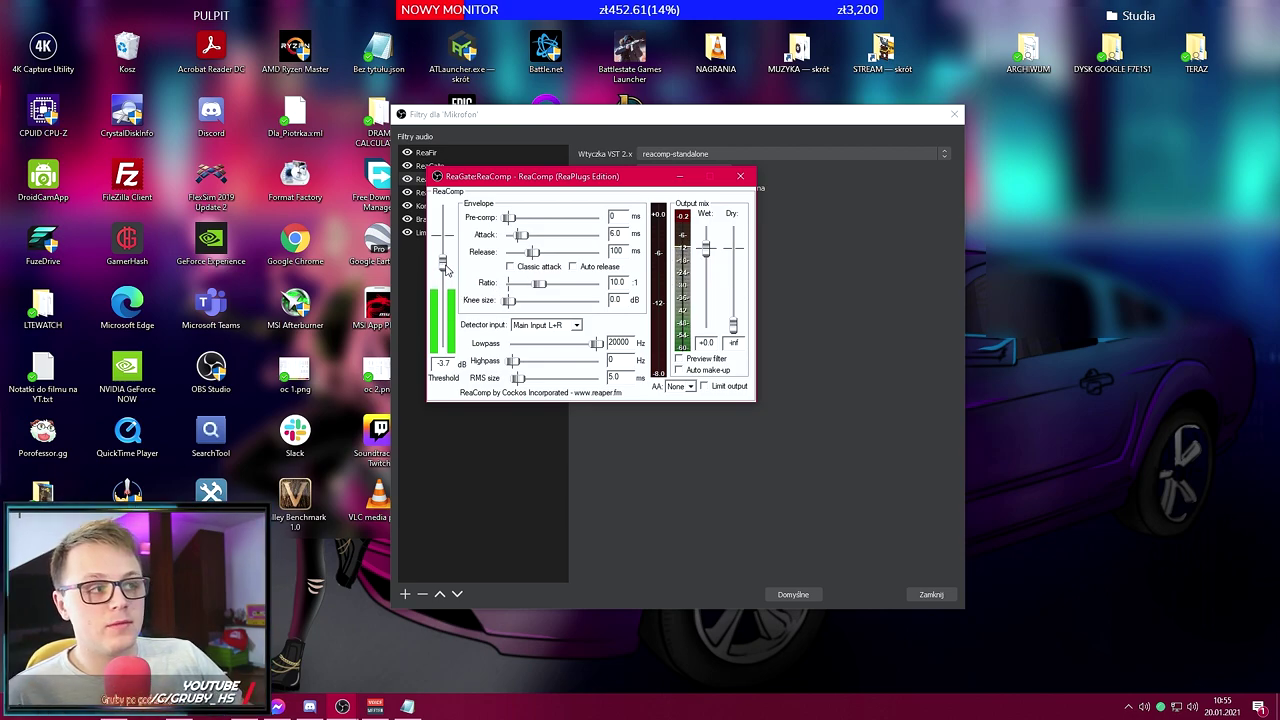
drag(447, 270, 447, 290)
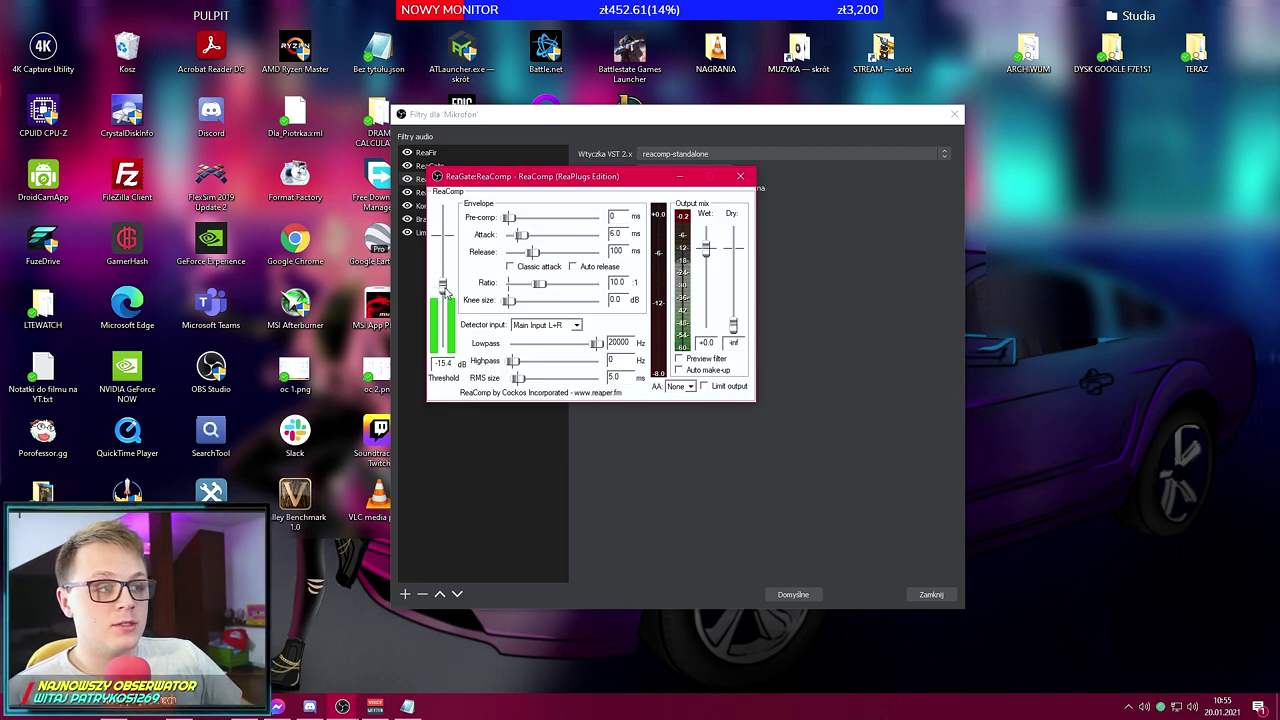
click(749, 179)
Open the ReaEQ filter's panel and set the type of band 1 to Low Shelf.
click(454, 190)
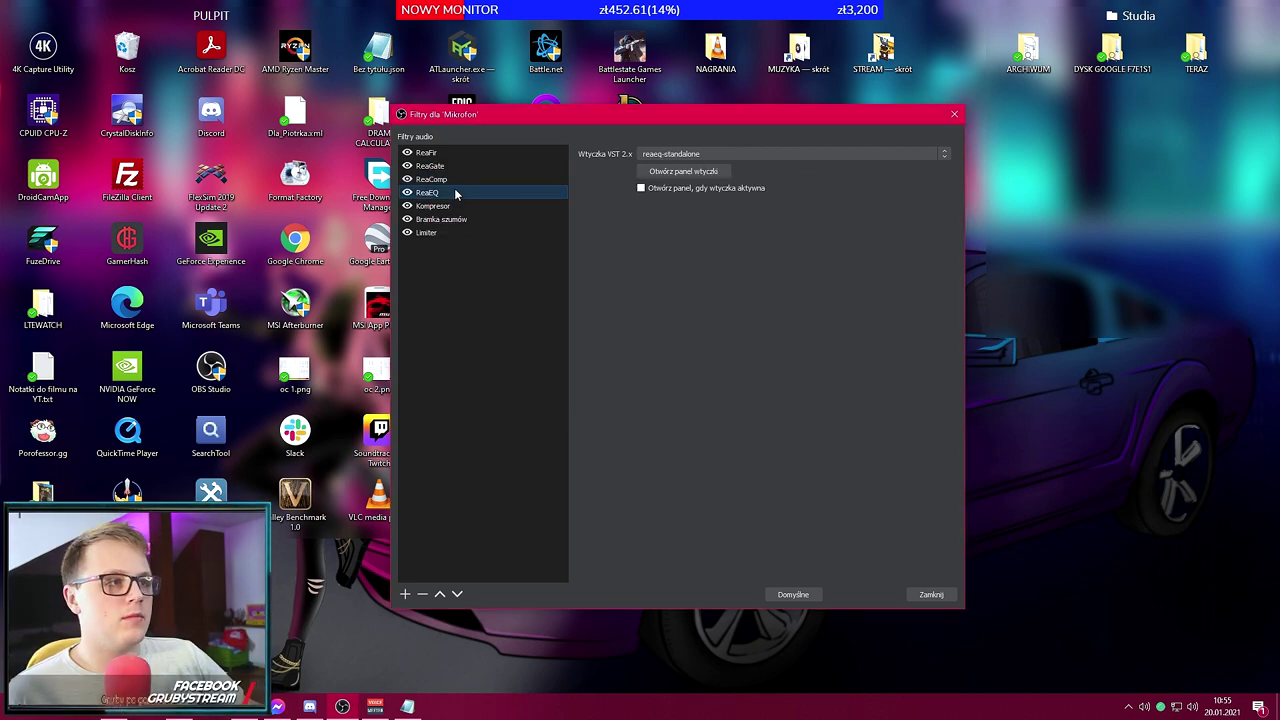
click(685, 172)
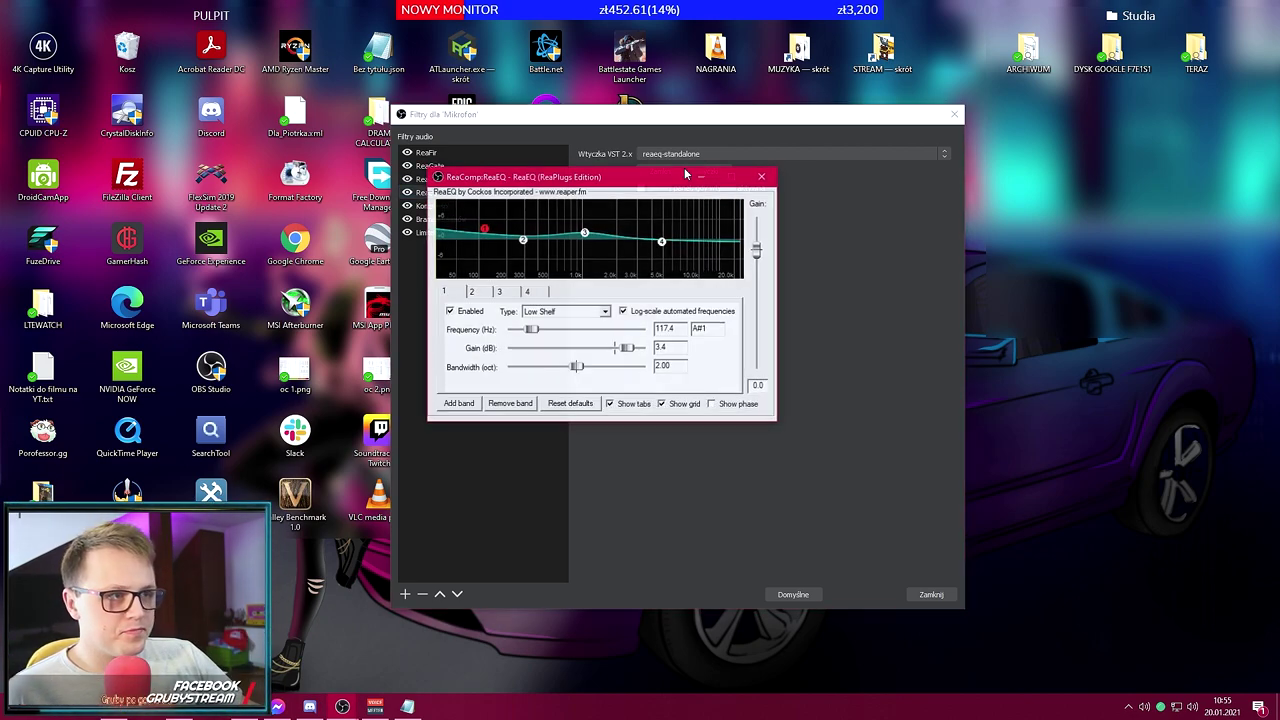
click(550, 312)
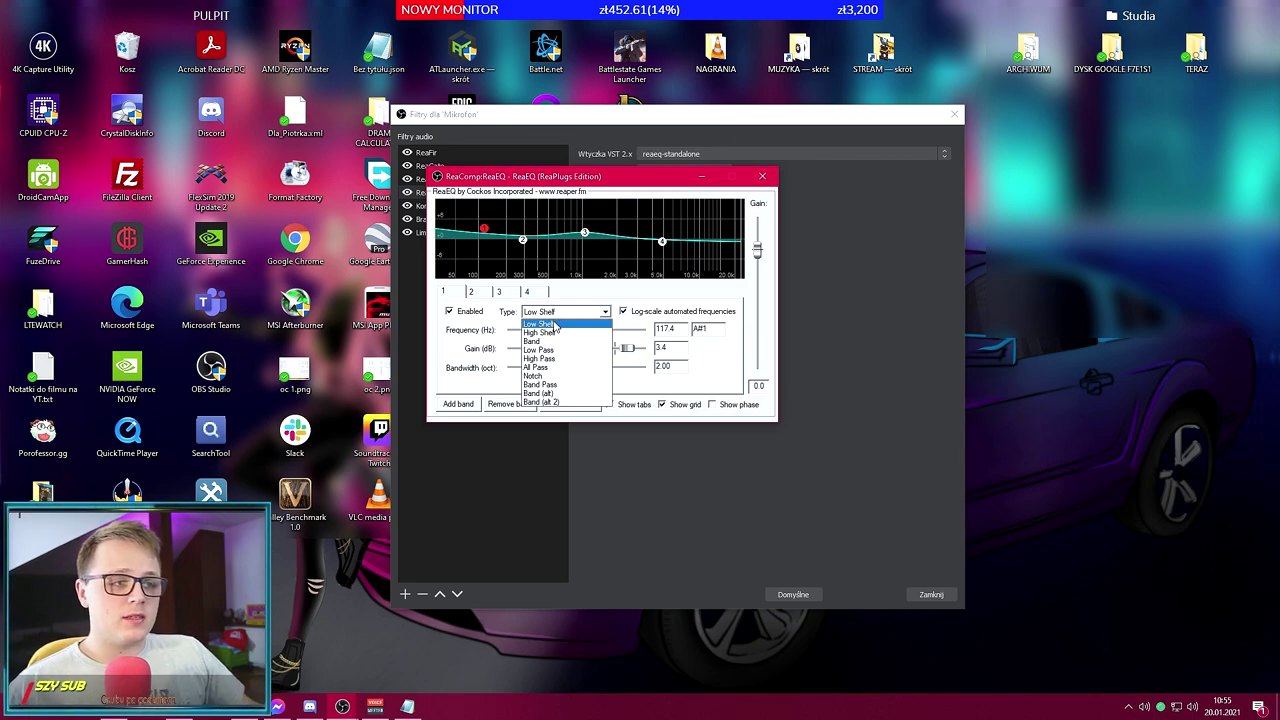
click(558, 325)
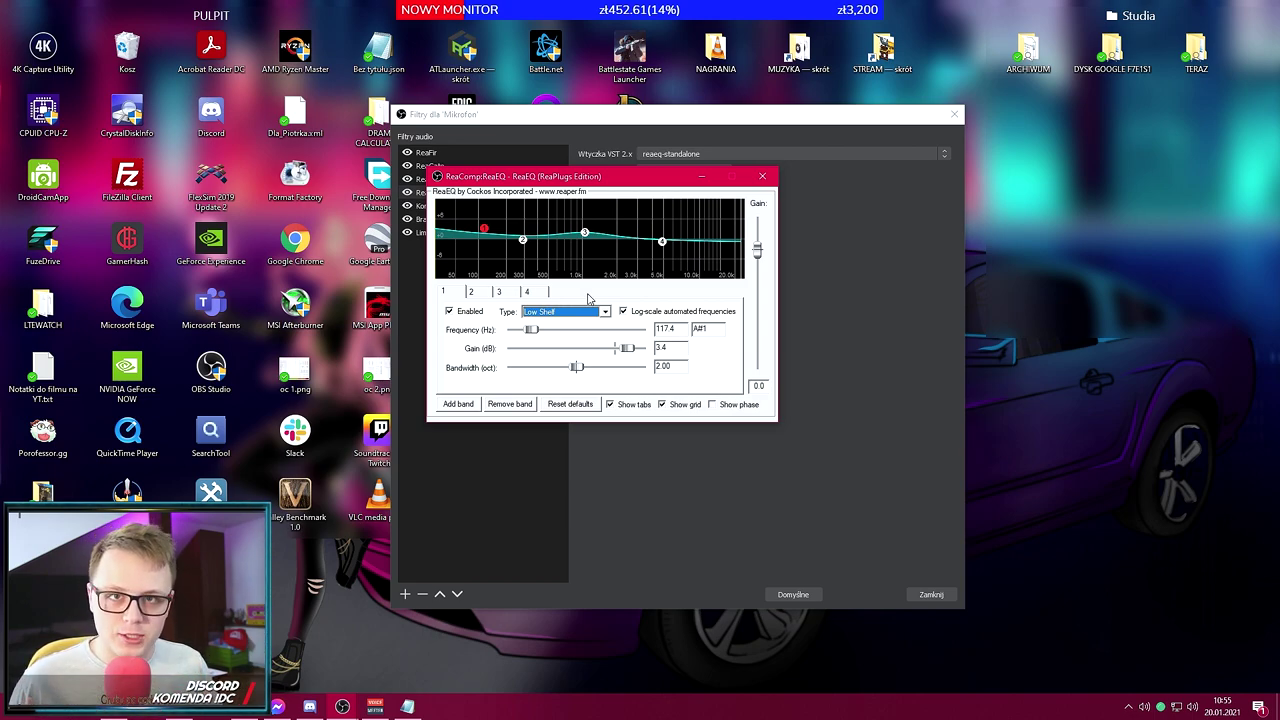
Review the Kompresor and Bramka szumów filter settings alongside the microphone's level in the audio mixer.
click(456, 210)
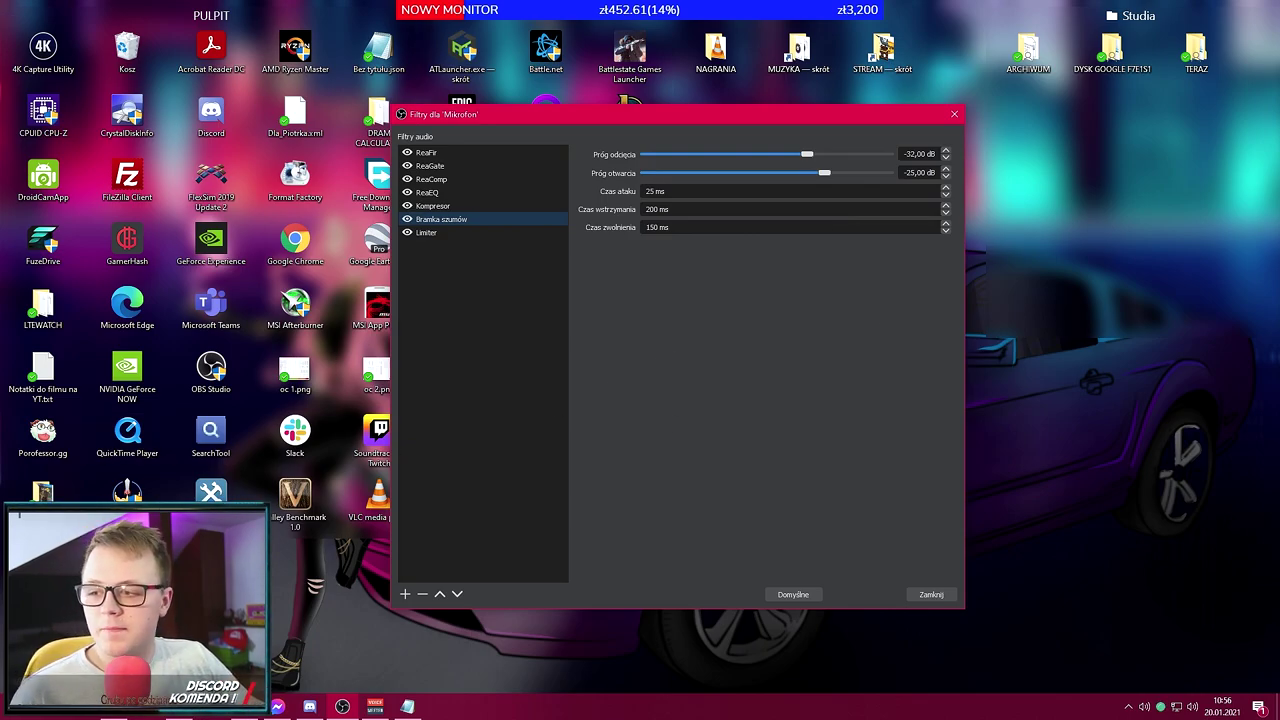
click(342, 706)
drag(572, 119, 1087, 370)
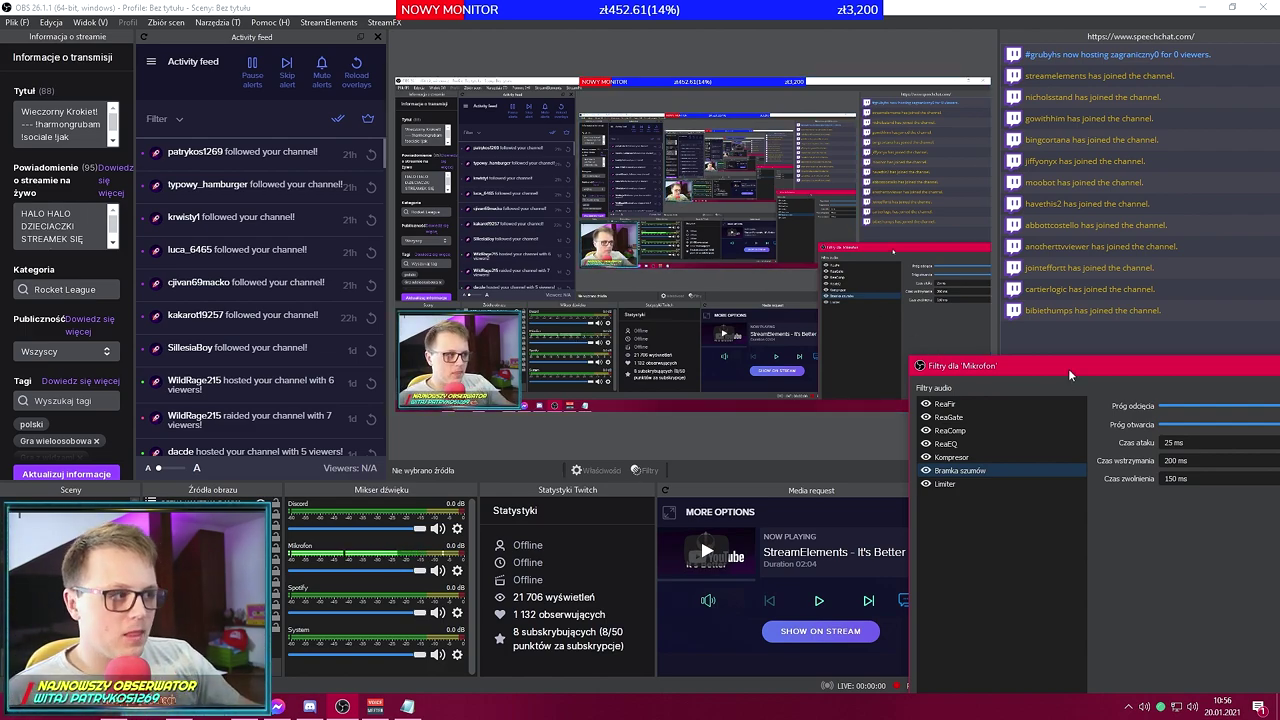
drag(1069, 375, 438, 150)
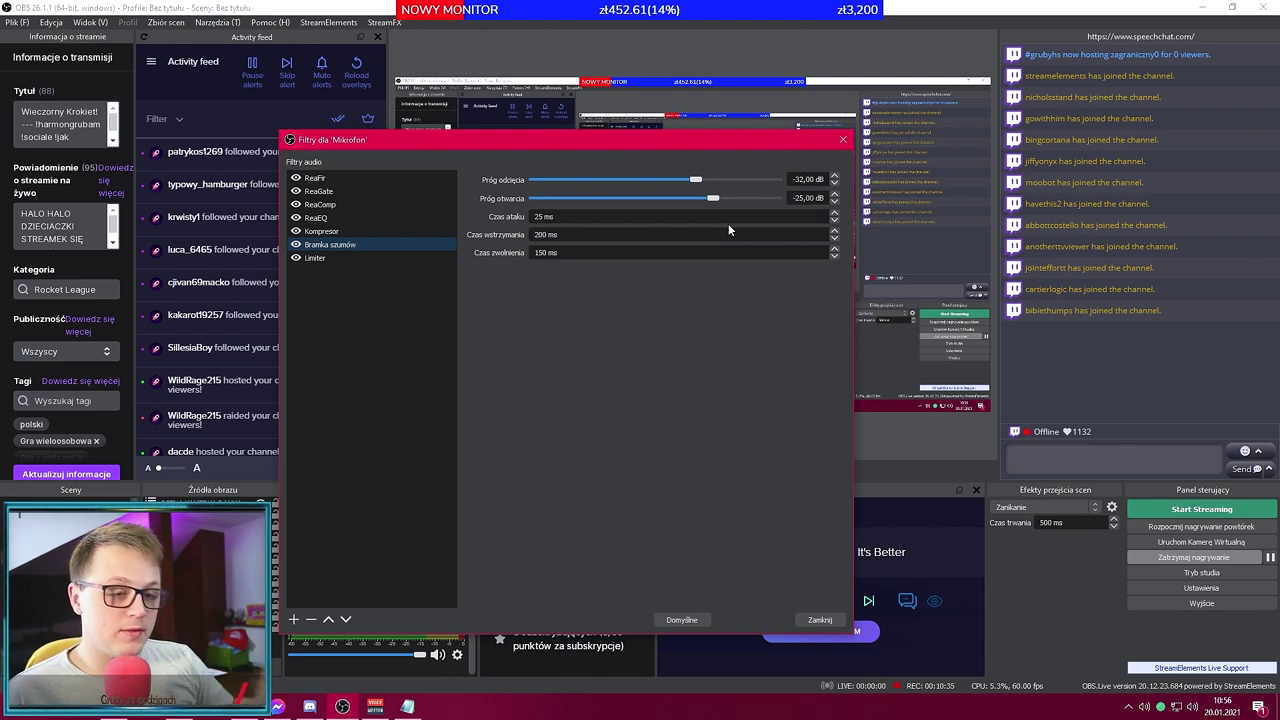
drag(508, 140, 604, 121)
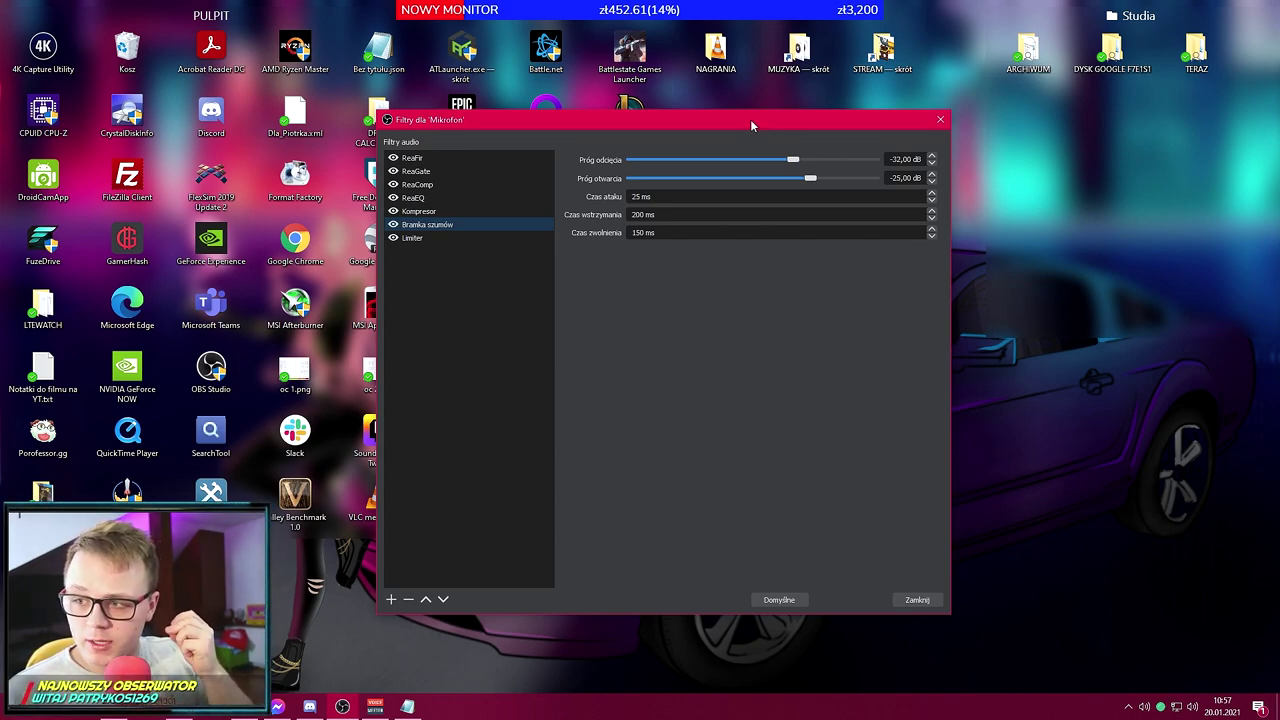
Review the Limiter filter's settings against the microphone's mixer level, and close the filters window.
click(516, 239)
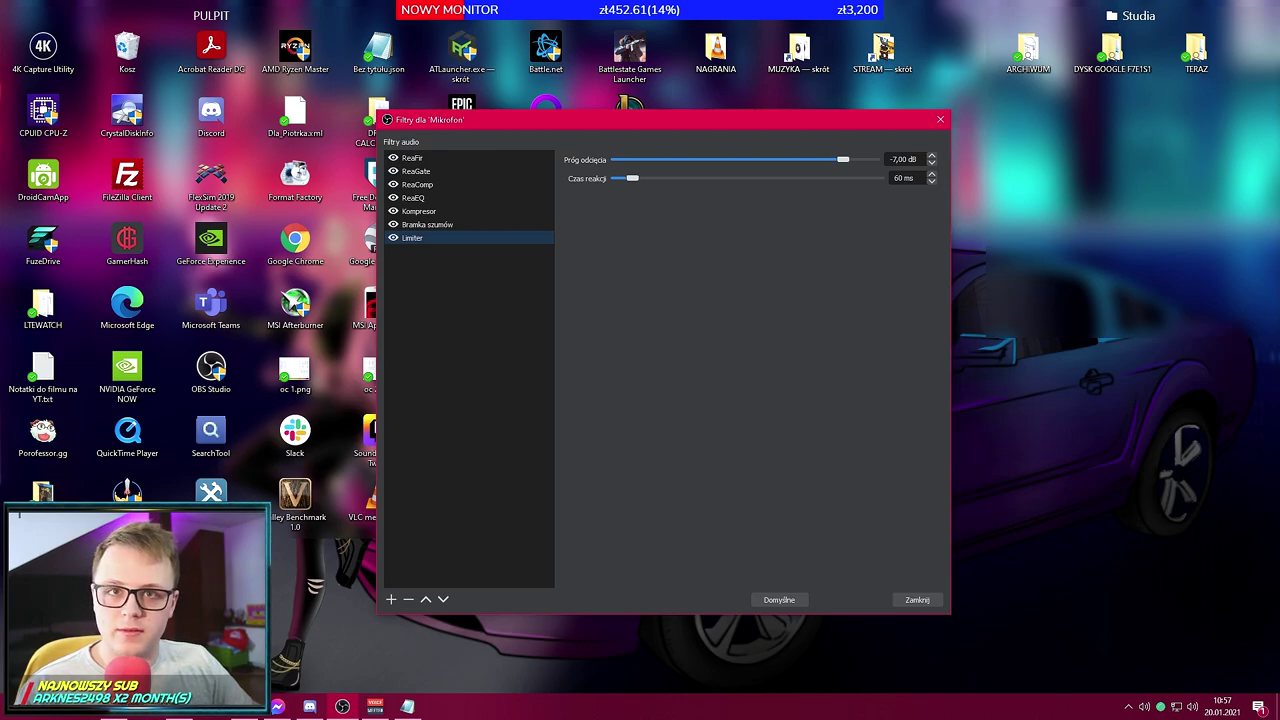
click(342, 706)
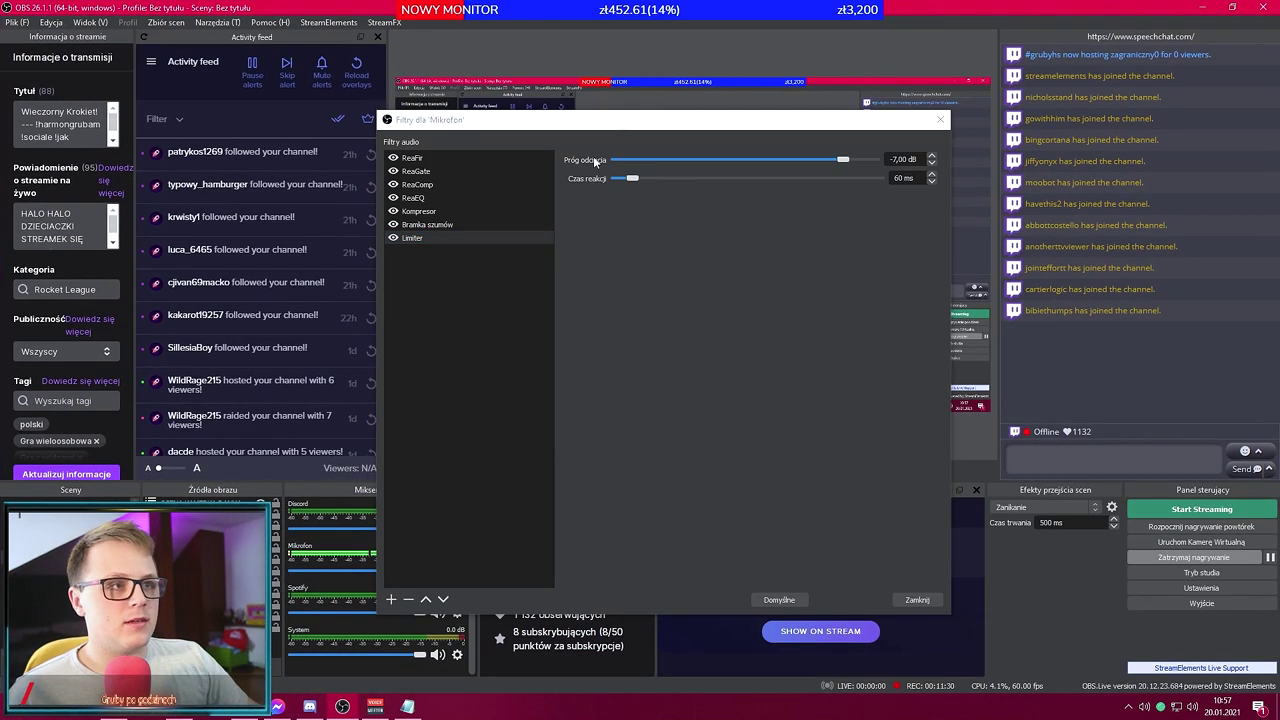
drag(569, 124, 1022, 323)
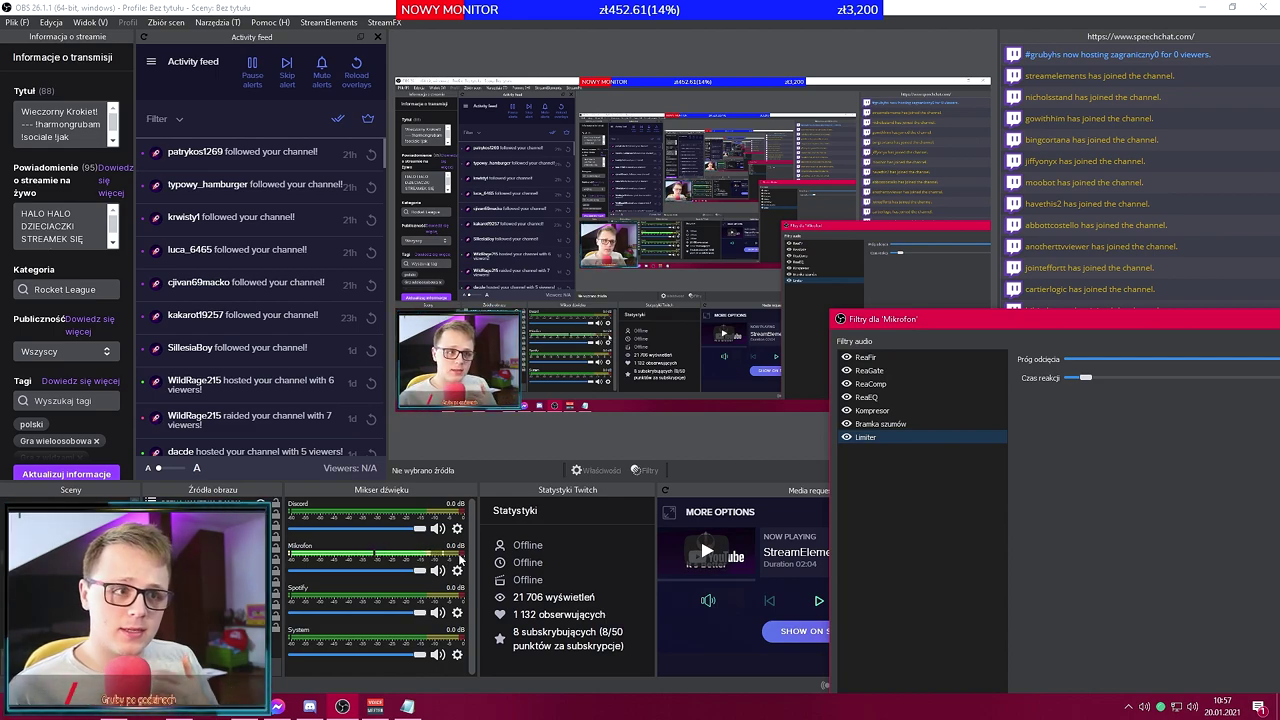
drag(1021, 321, 506, 78)
click(847, 559)
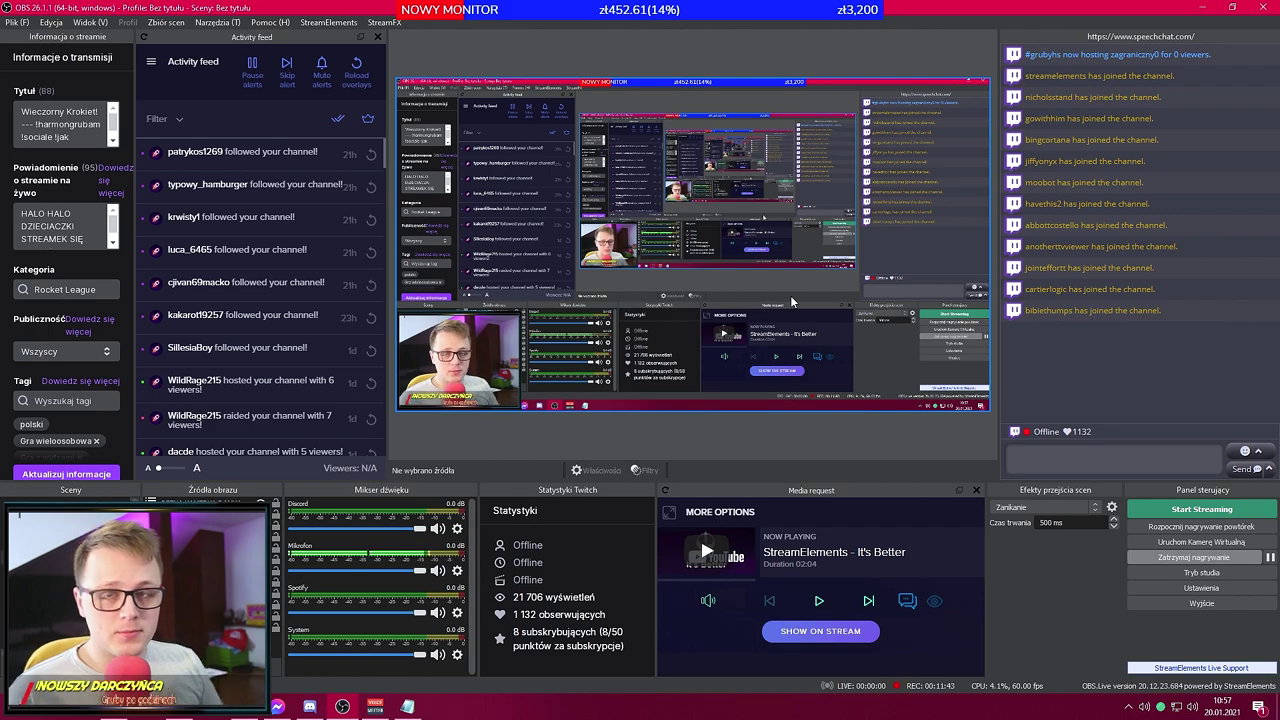